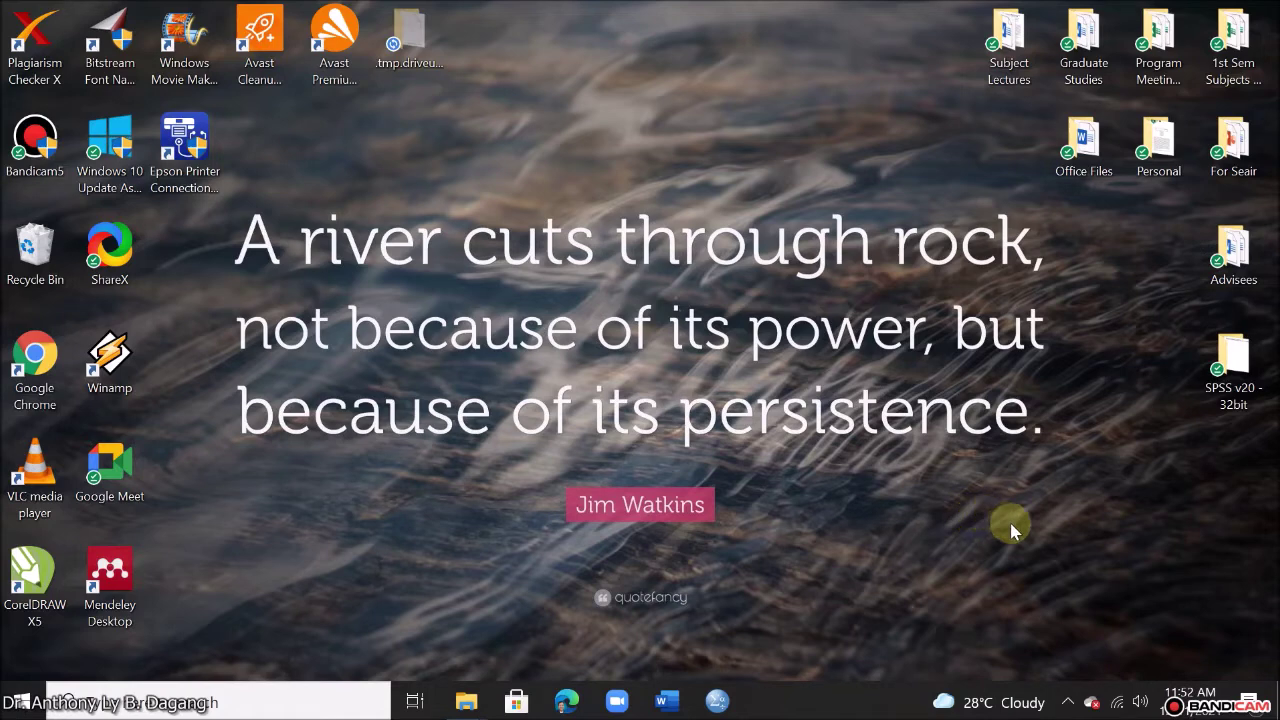
Go into SPSS v20 - 32bit\Setup and select the setup.exe installer.
{"action": "left_click", "coordinate": [1232, 400]}
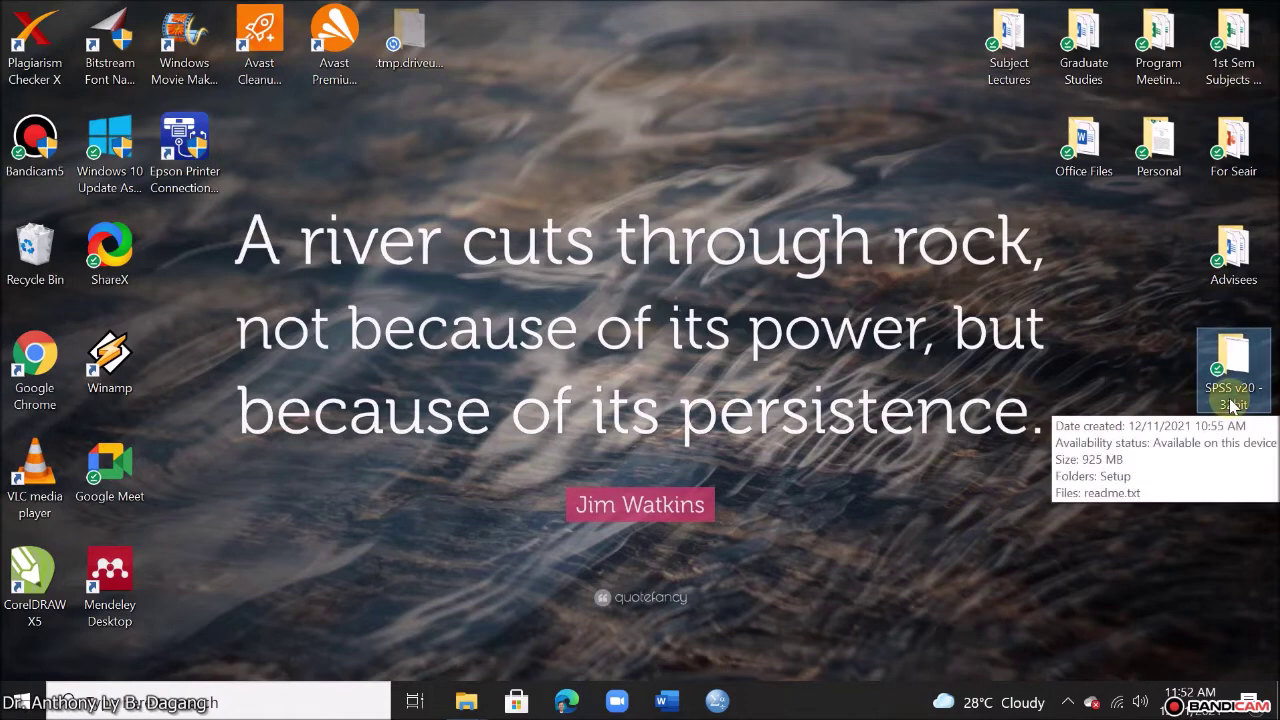
{"action": "double_click", "coordinate": [1232, 398]}
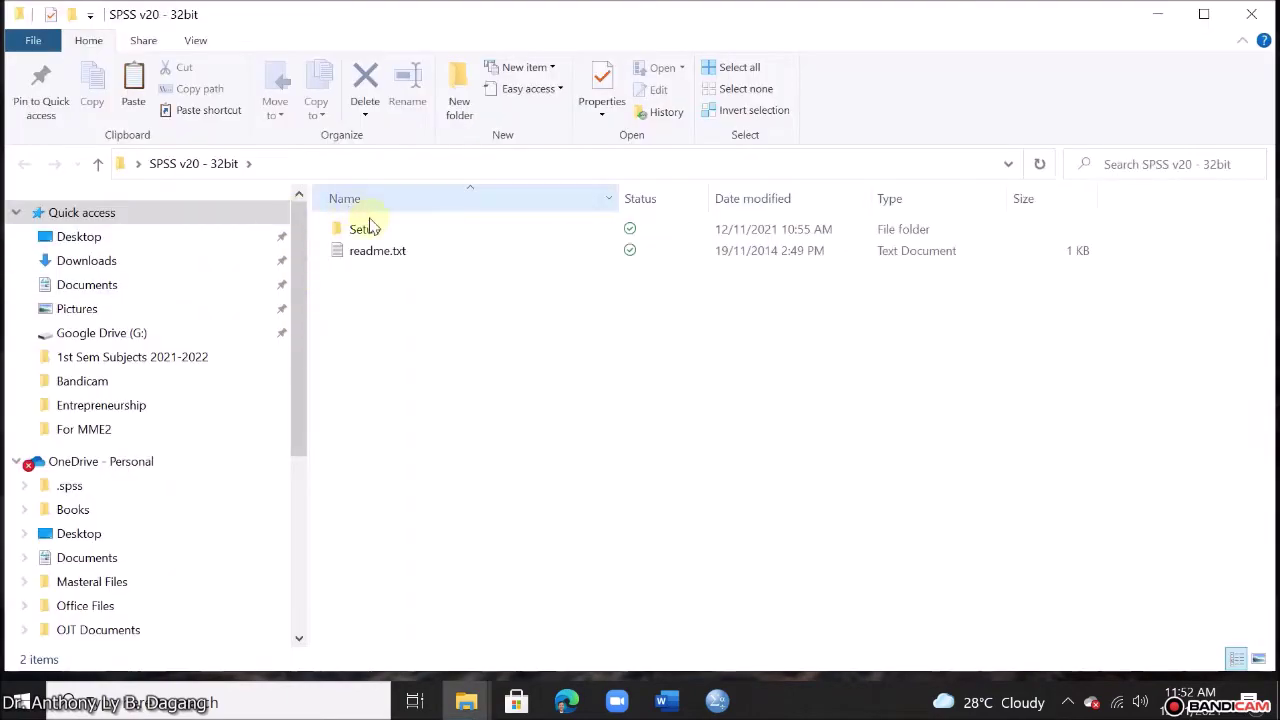
{"action": "left_click", "coordinate": [372, 232]}
{"action": "double_click", "coordinate": [381, 232]}
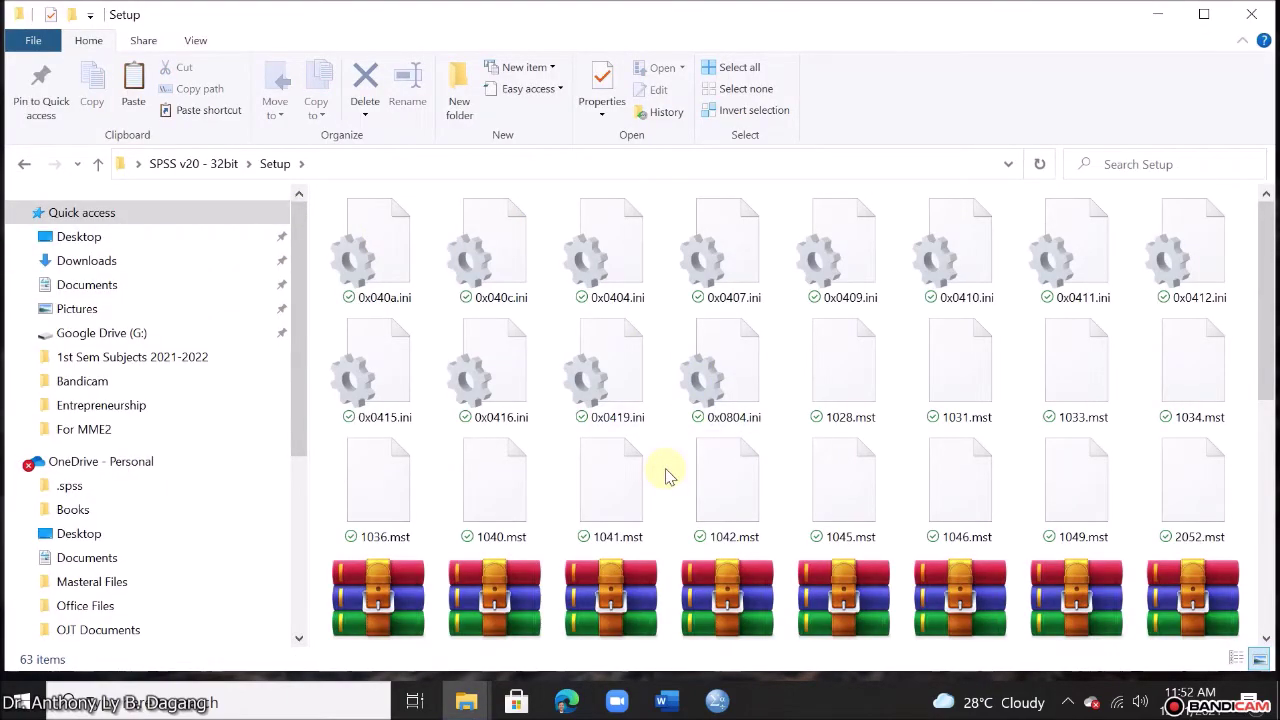
{"action": "scroll", "coordinate": [668, 475], "scroll_direction": "down", "scroll_amount": 5}
{"action": "scroll", "coordinate": [668, 472], "scroll_direction": "down", "scroll_amount": 2}
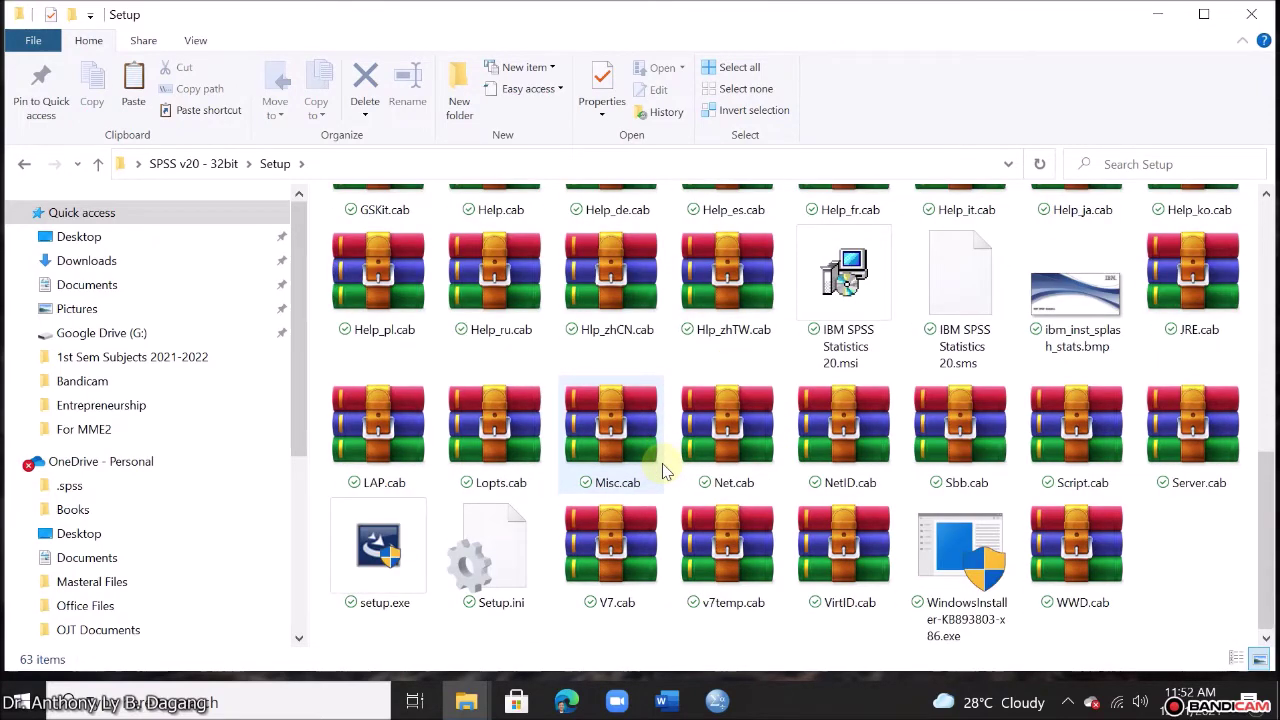
{"action": "left_click", "coordinate": [386, 578]}
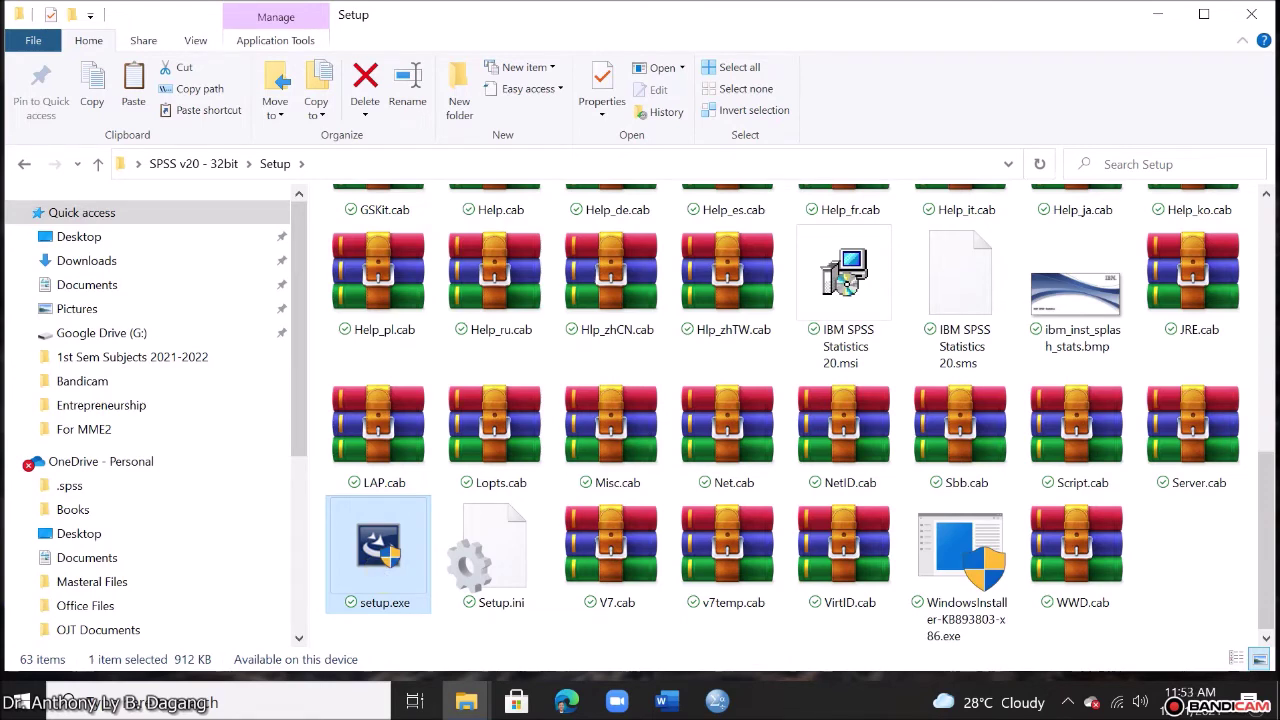
Move the file window aside, keep the single-user license and accept the license agreement terms.
{"action": "left_click", "coordinate": [1168, 16]}
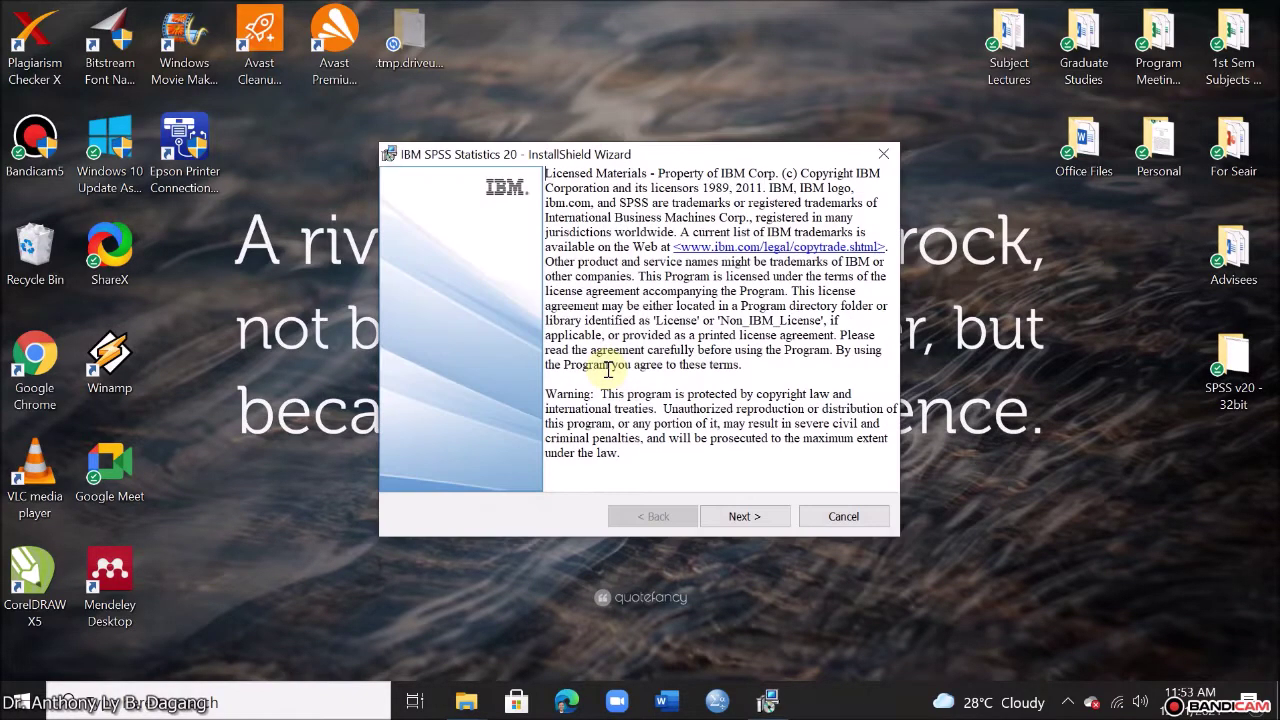
{"action": "left_click", "coordinate": [745, 523]}
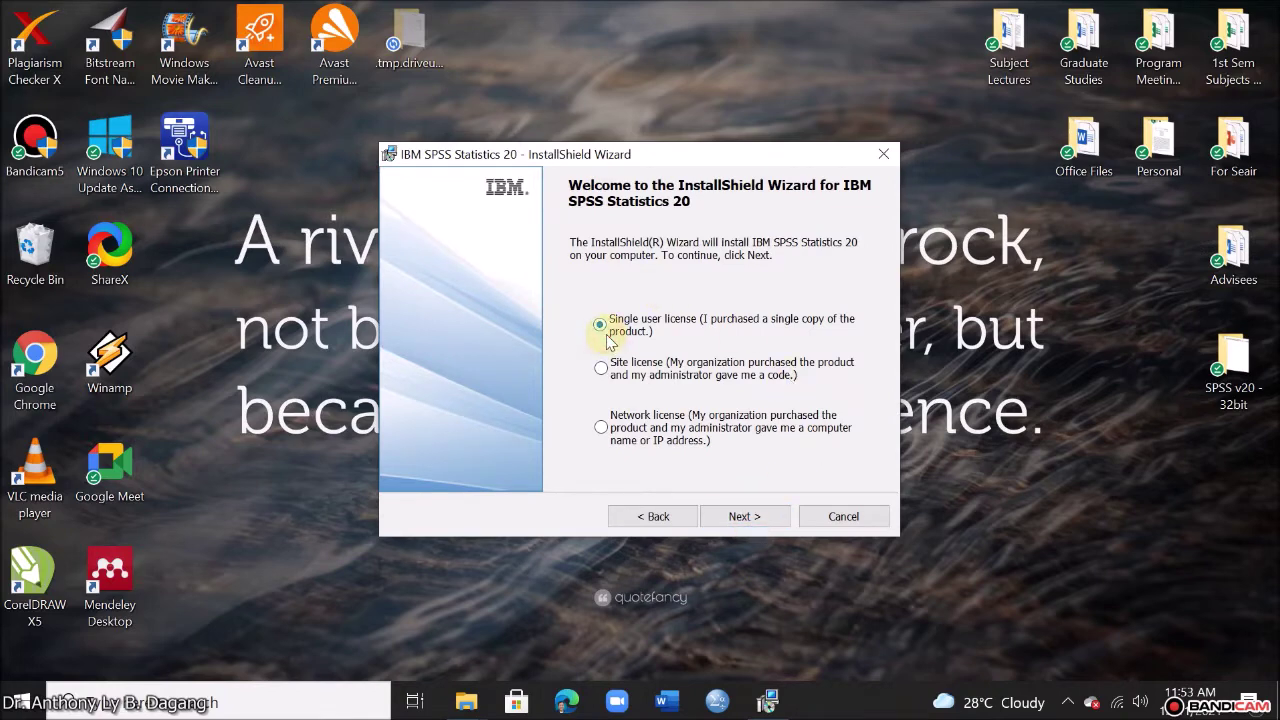
{"action": "left_click", "coordinate": [742, 520]}
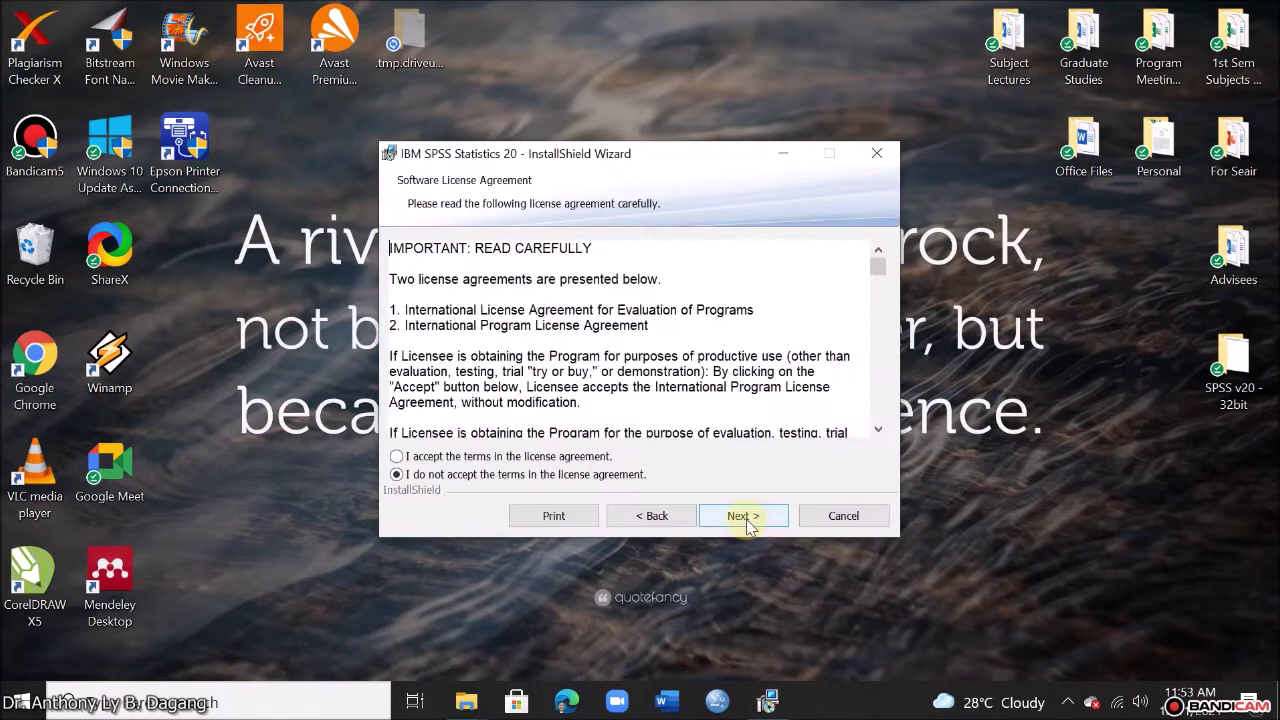
{"action": "left_click", "coordinate": [397, 457]}
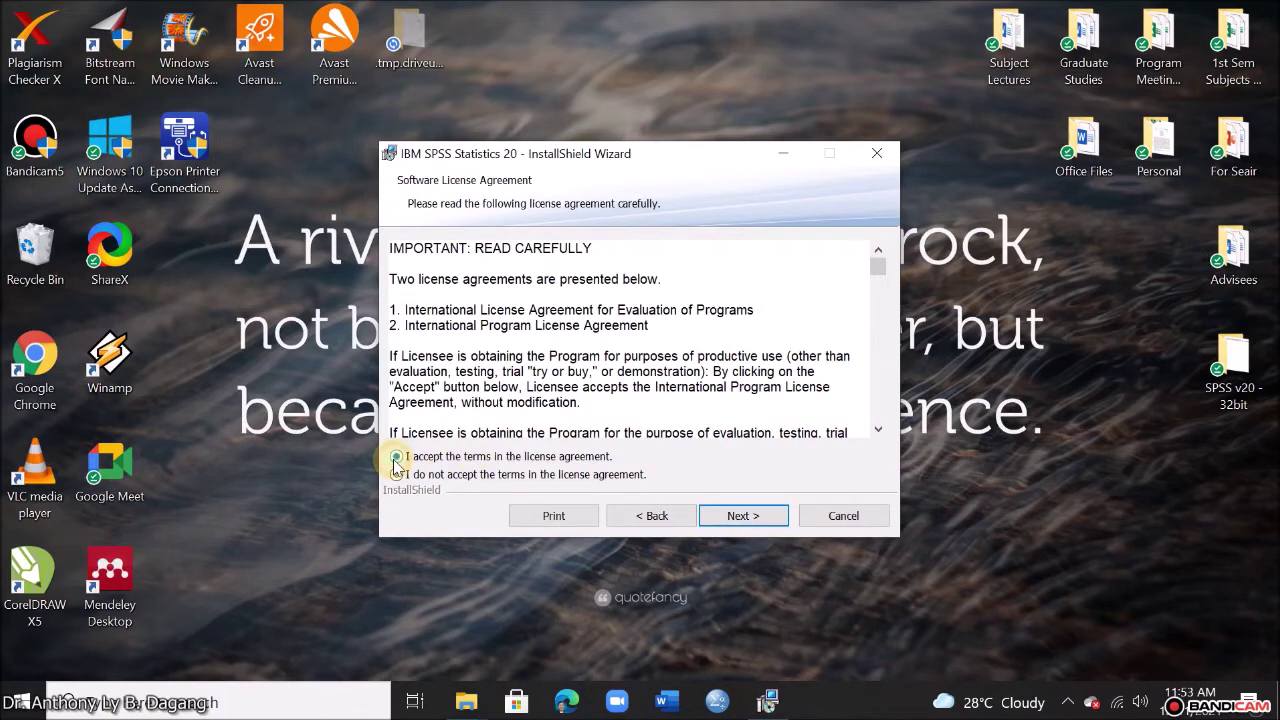
{"action": "left_click", "coordinate": [752, 521]}
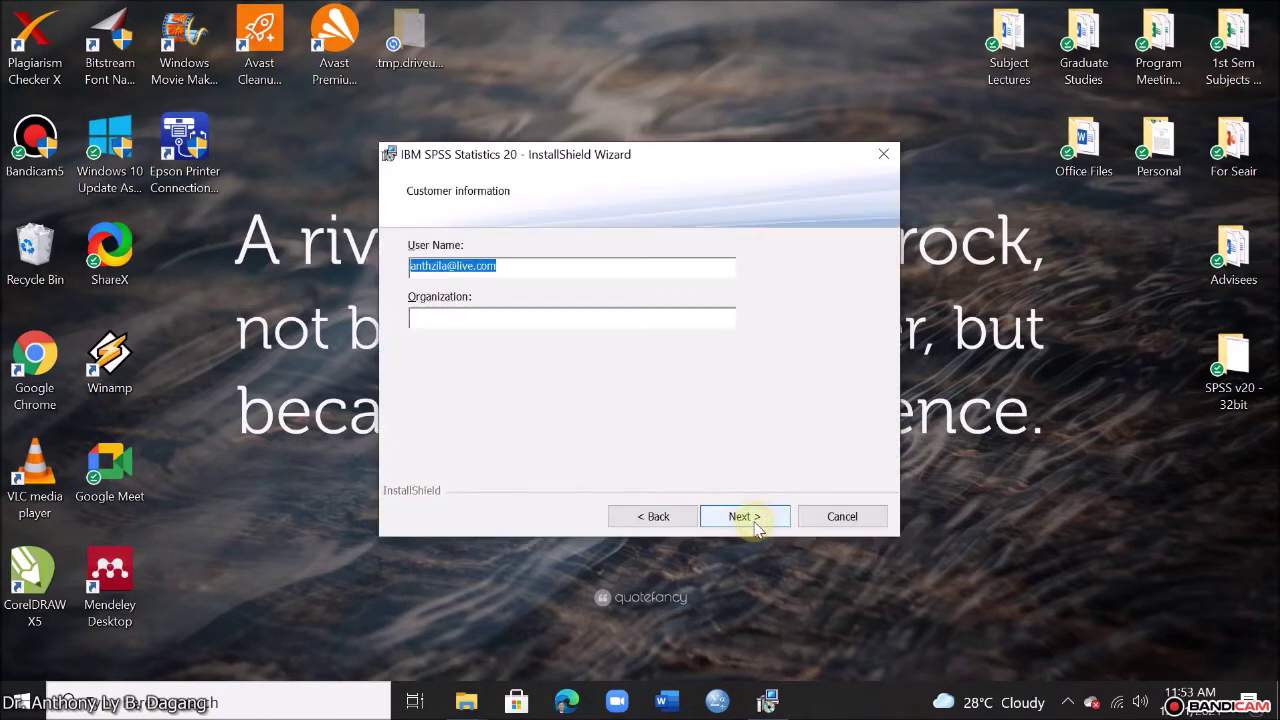
Keep the default customer information, help languages and destination folder, then start installing.
{"action": "left_click", "coordinate": [552, 267]}
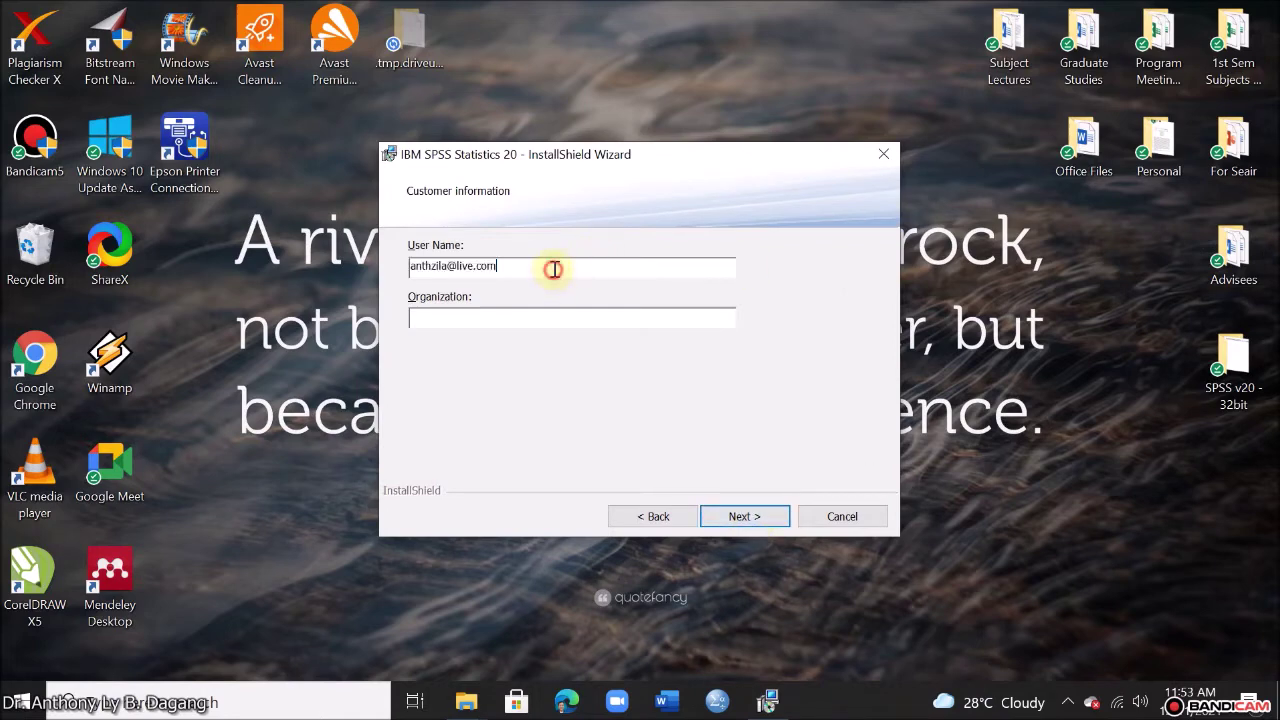
{"action": "left_click", "coordinate": [500, 320]}
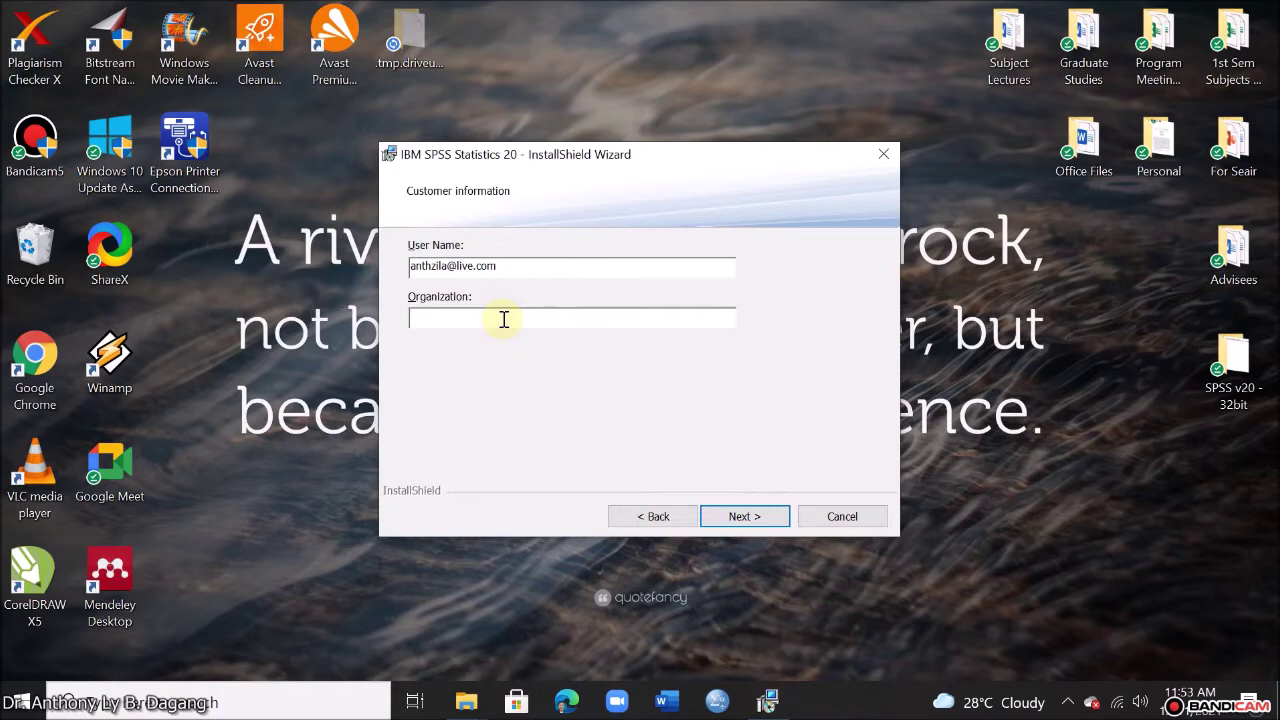
{"action": "left_click", "coordinate": [745, 517]}
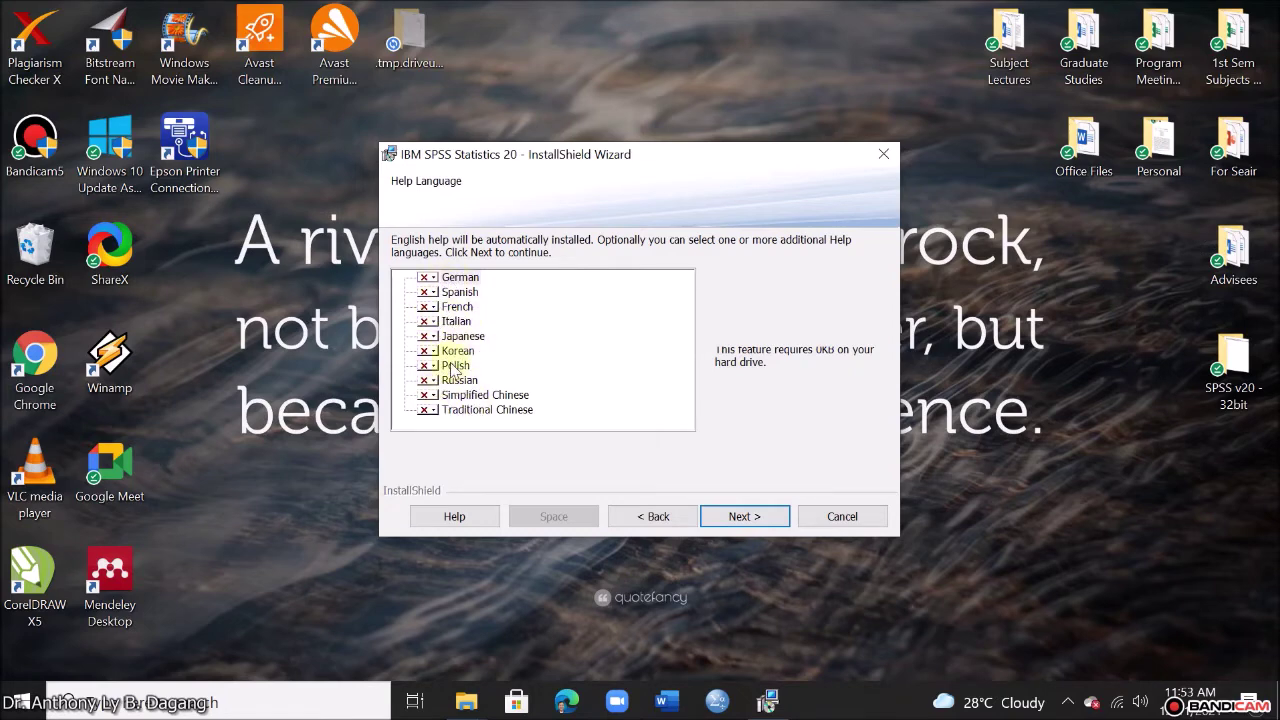
{"action": "left_click", "coordinate": [745, 516]}
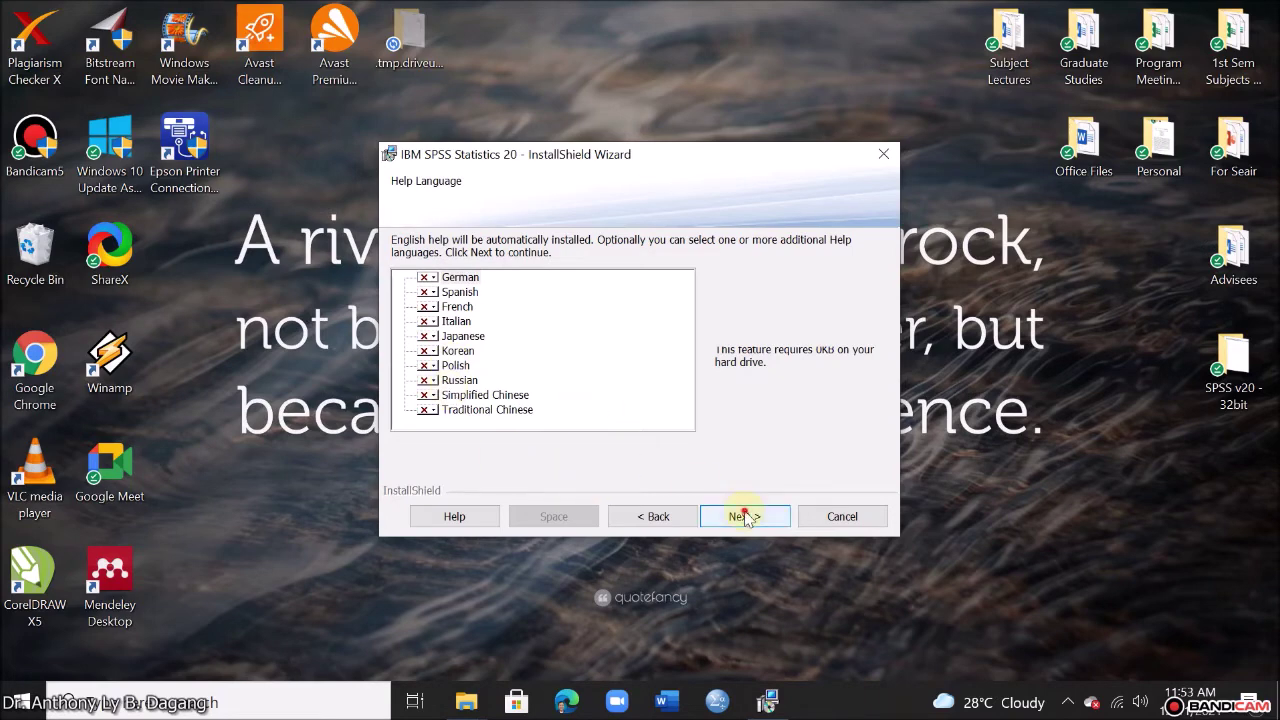
{"action": "left_click", "coordinate": [749, 521]}
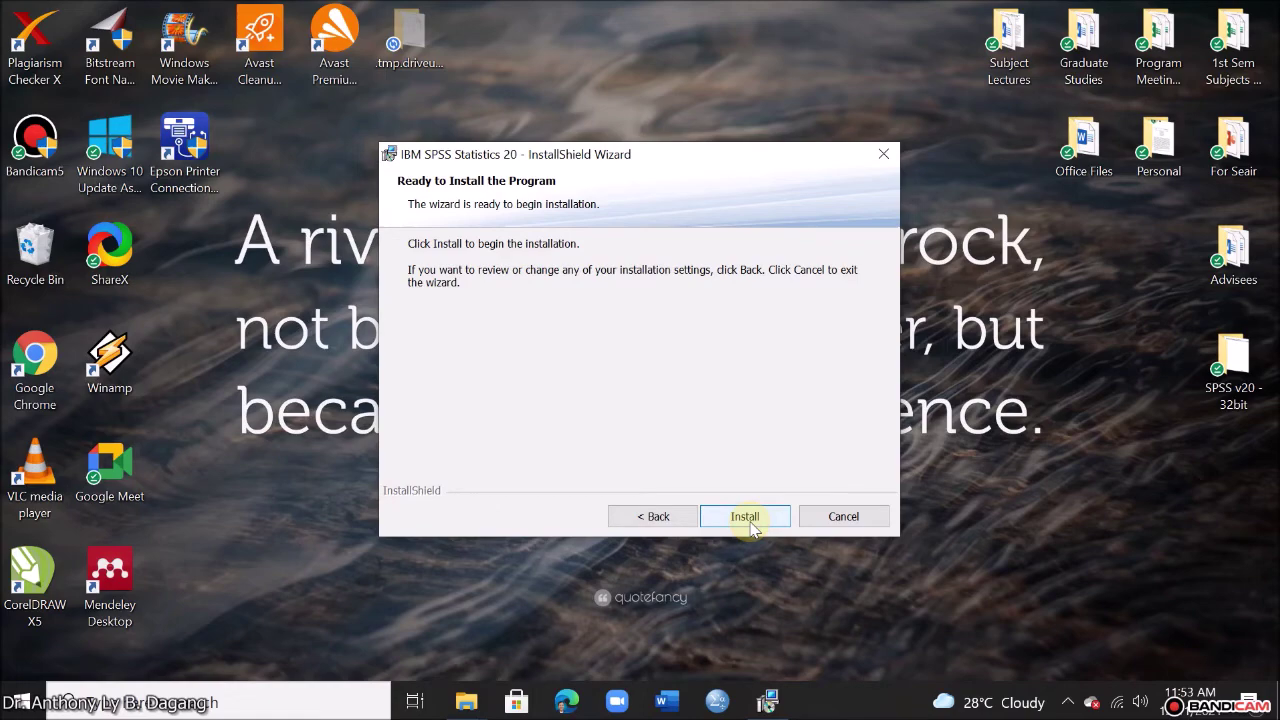
{"action": "left_click", "coordinate": [748, 518]}
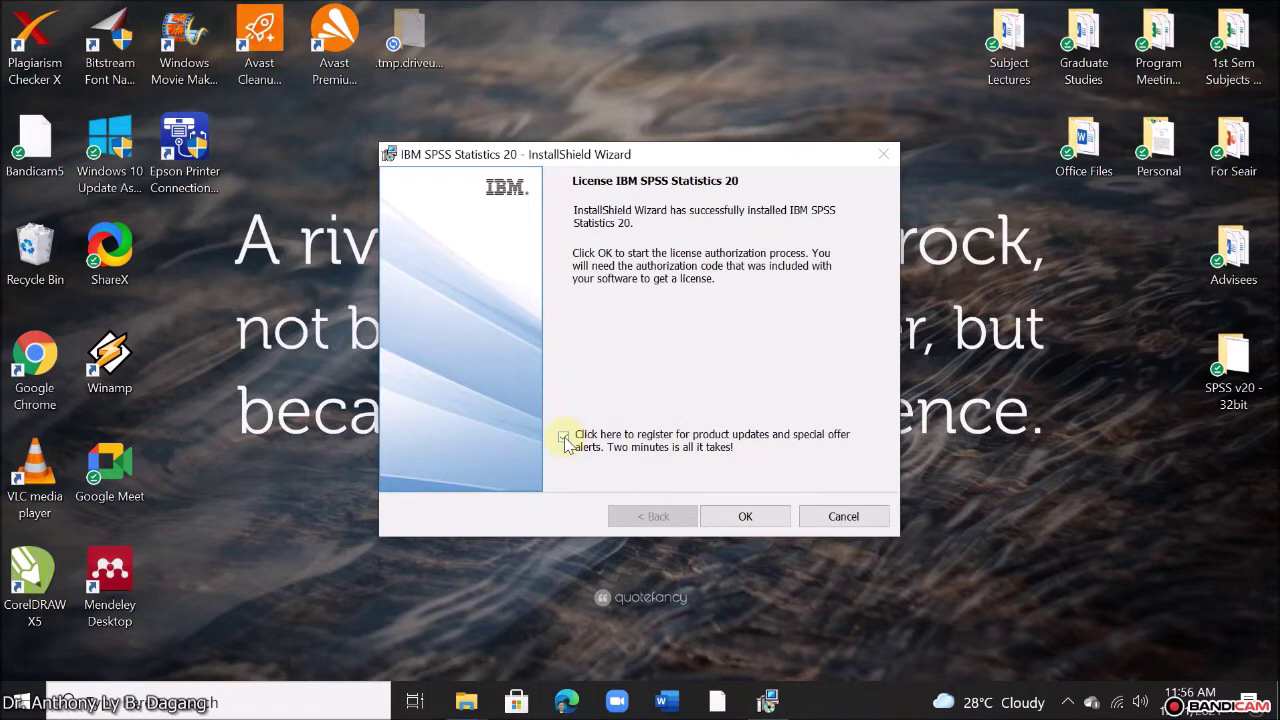
After installation finishes, opt out of registering for product updates.
{"action": "left_click", "coordinate": [564, 439]}
Start license authorization and choose Enable for temporary usage.
{"action": "left_click", "coordinate": [735, 521]}
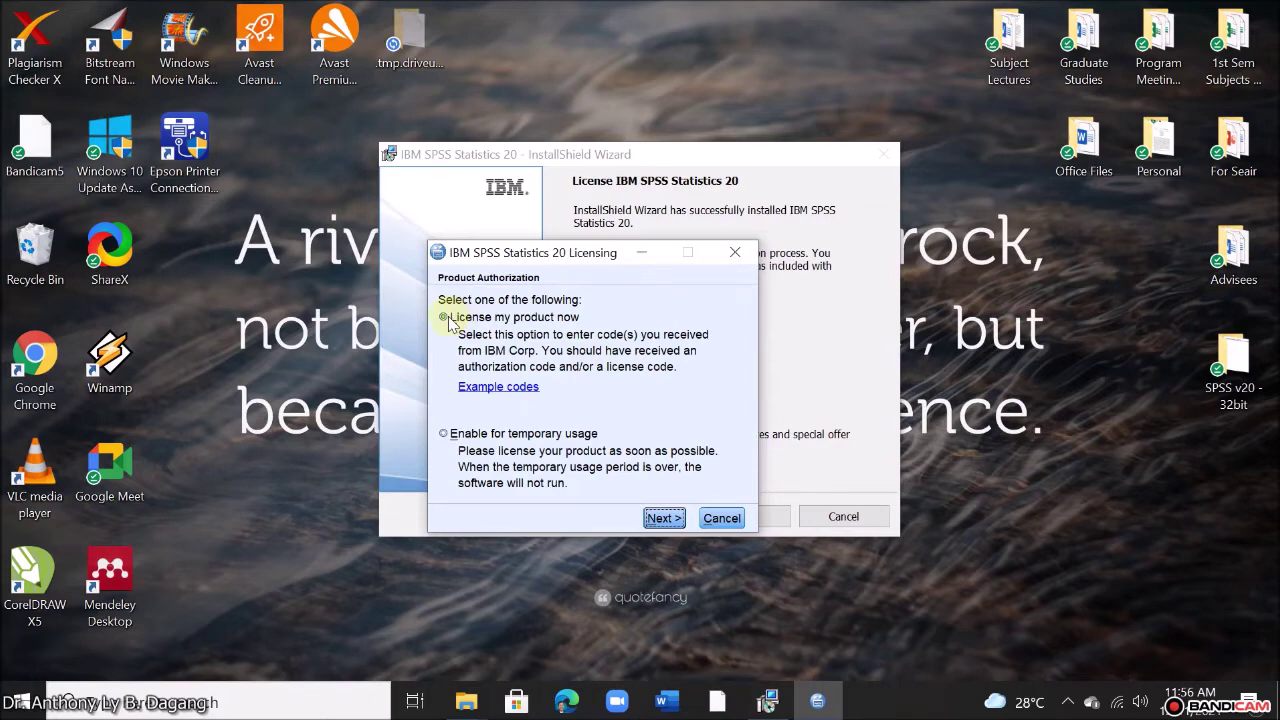
{"action": "left_click", "coordinate": [452, 318]}
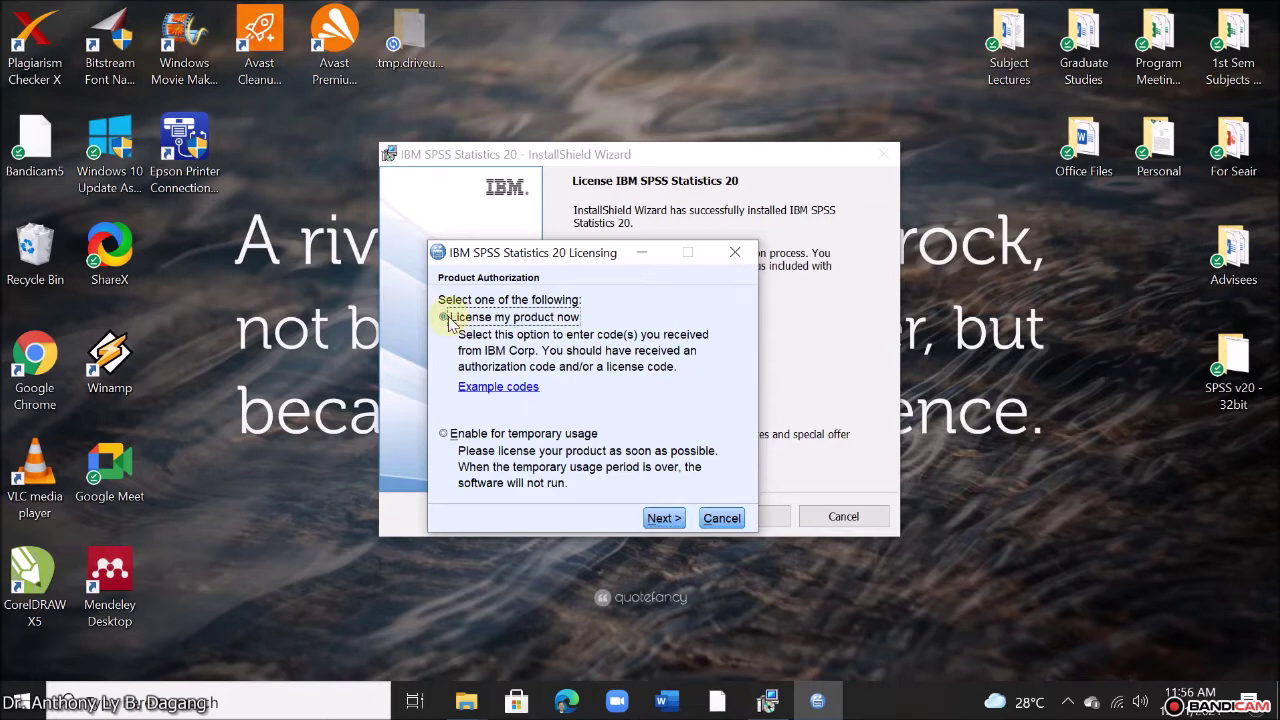
{"action": "left_click", "coordinate": [446, 436]}
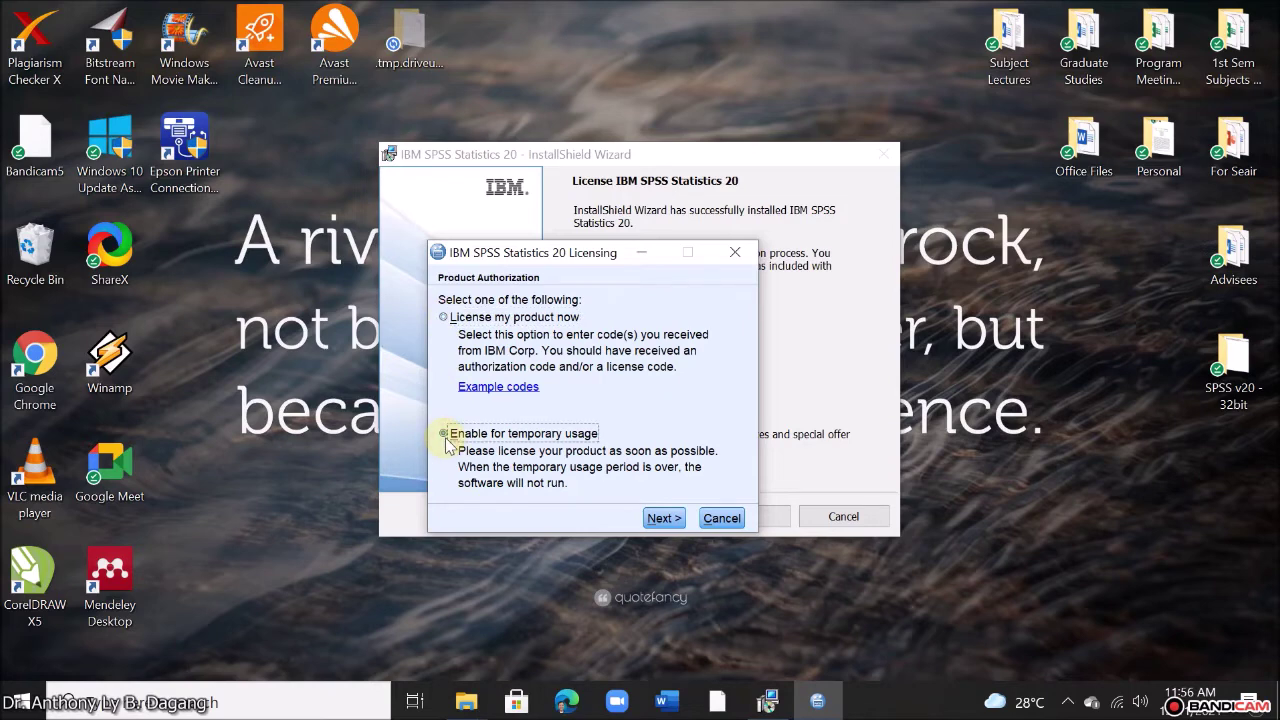
{"action": "left_click", "coordinate": [664, 518]}
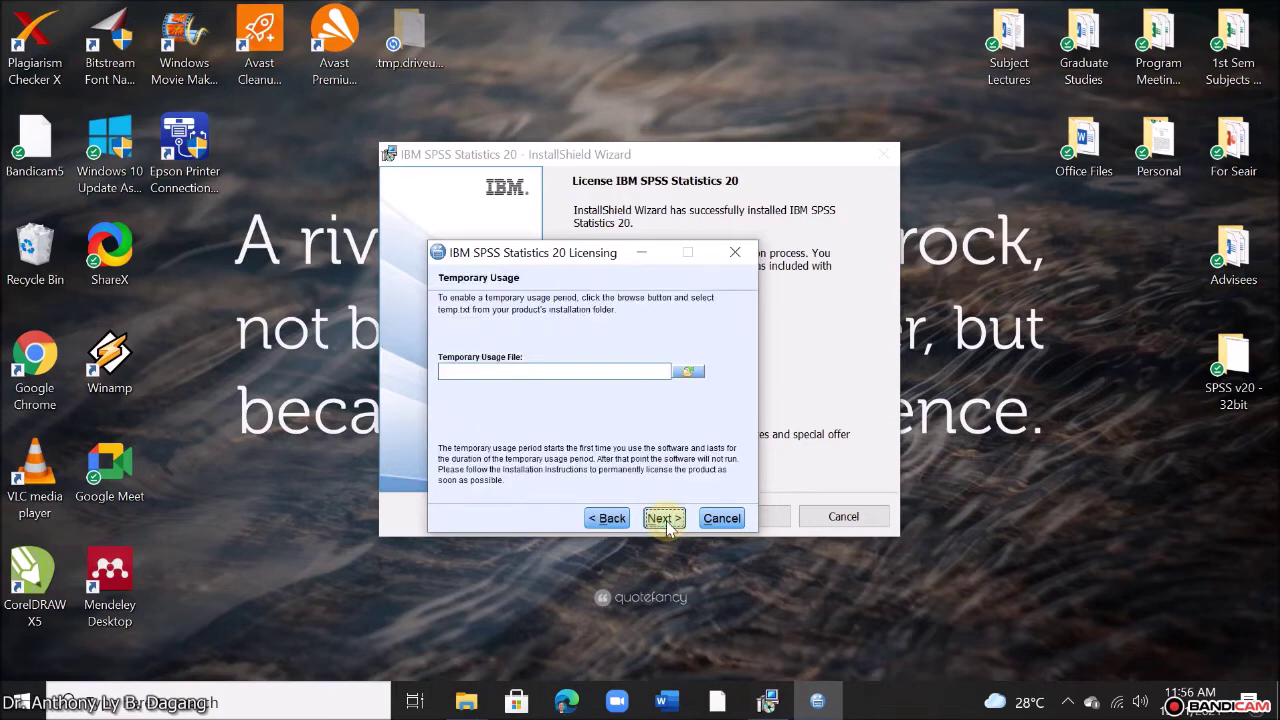
Load temp.txt as the temporary usage file, then finish licensing and close the installer.
{"action": "left_click", "coordinate": [692, 374]}
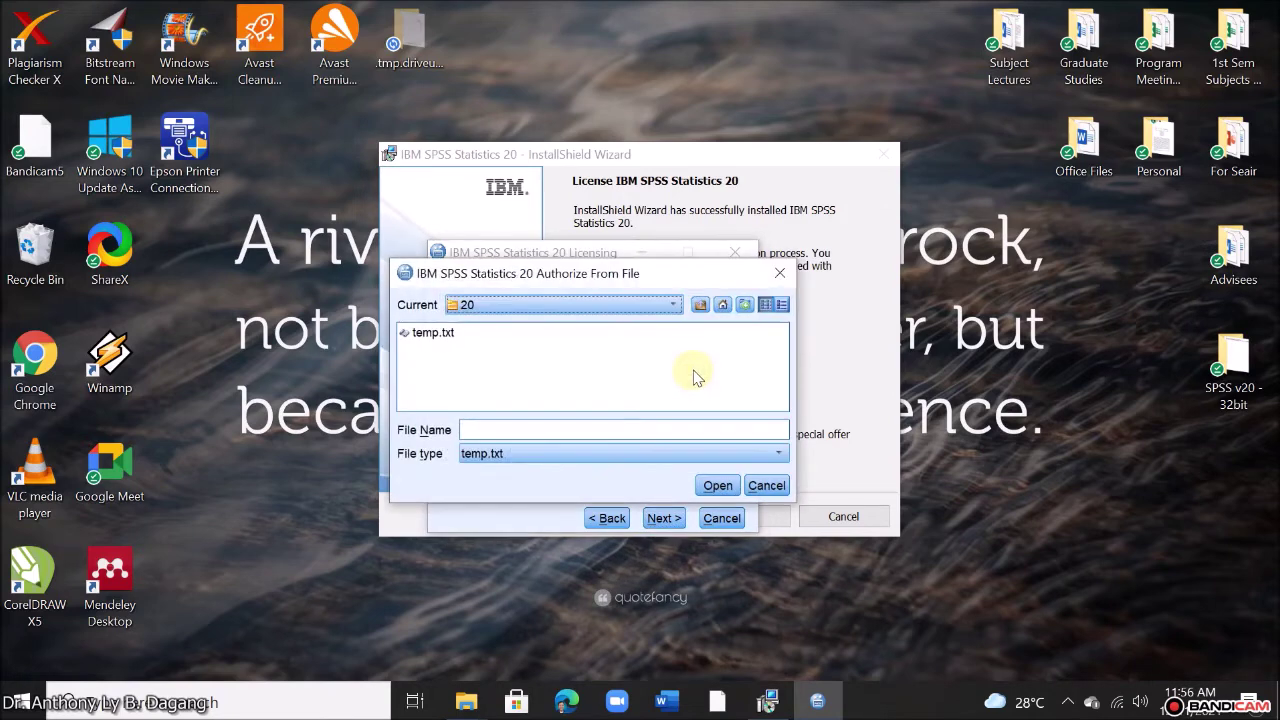
{"action": "left_click", "coordinate": [433, 336]}
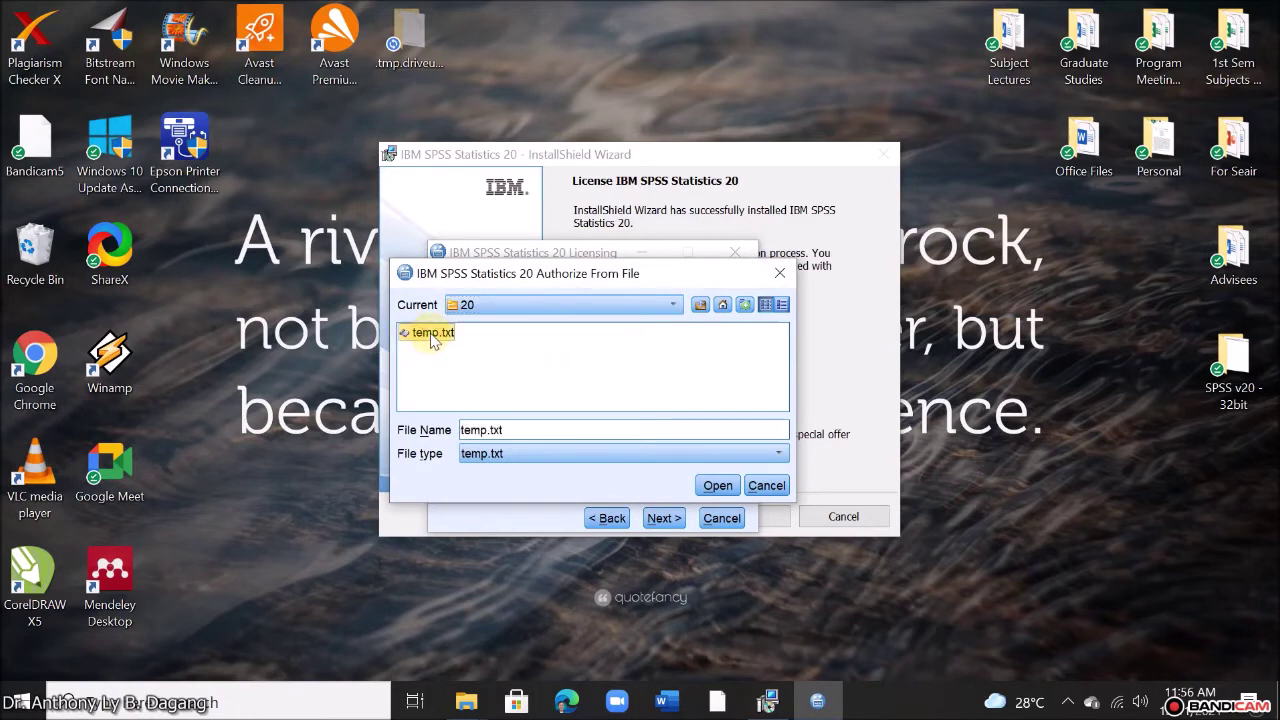
{"action": "left_click", "coordinate": [720, 486]}
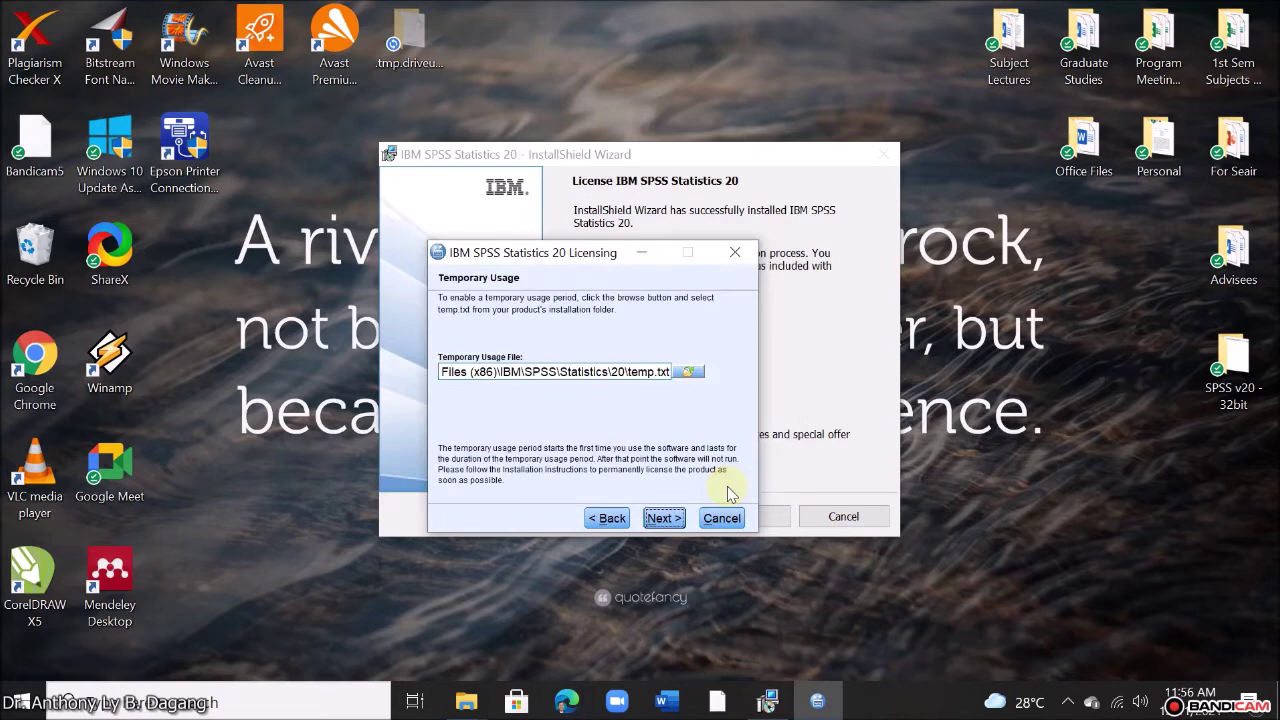
{"action": "left_click", "coordinate": [664, 518]}
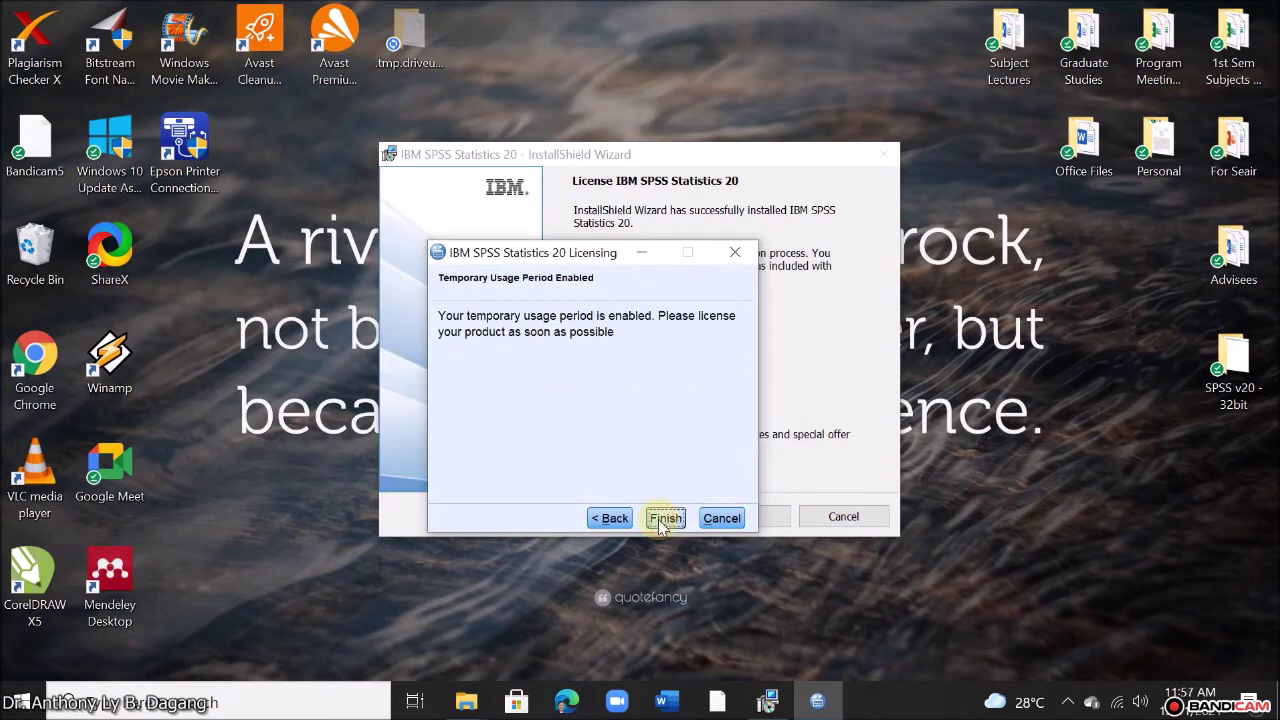
{"action": "left_click", "coordinate": [664, 518]}
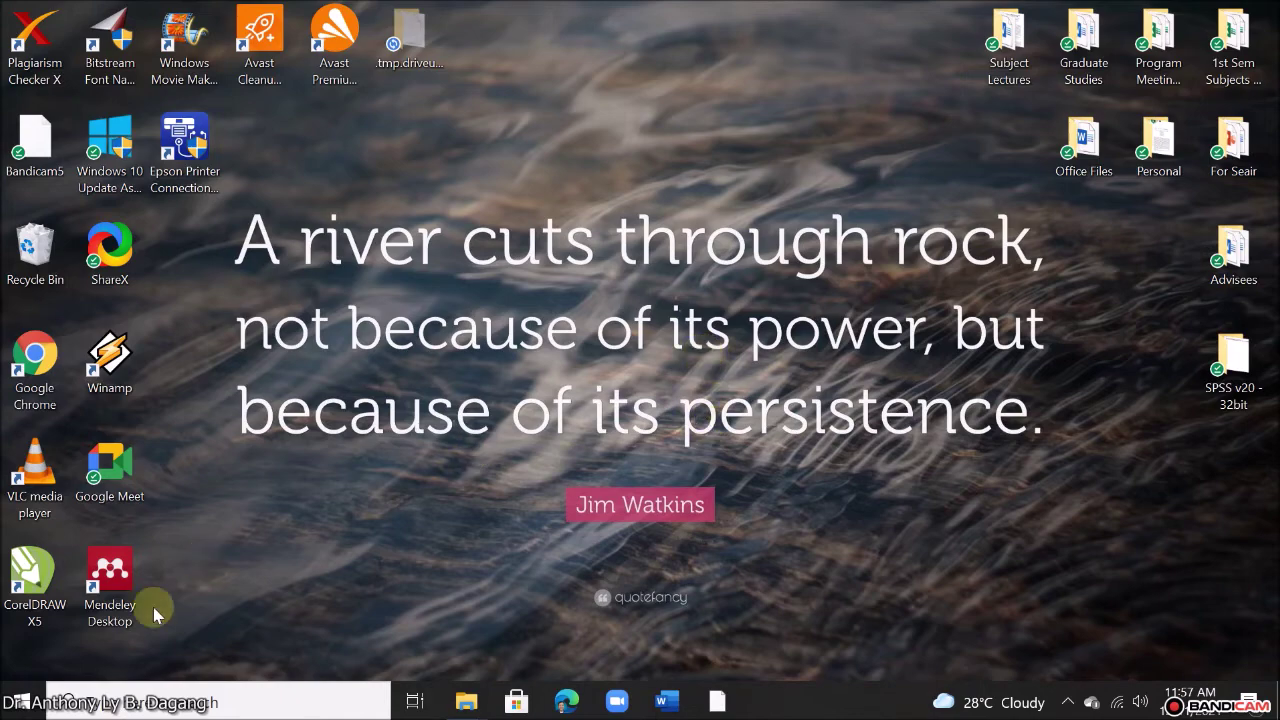
Launch IBM SPSS Statistics 20 from the IBM SPSS Statistics group in the Start menu.
{"action": "left_click", "coordinate": [20, 702]}
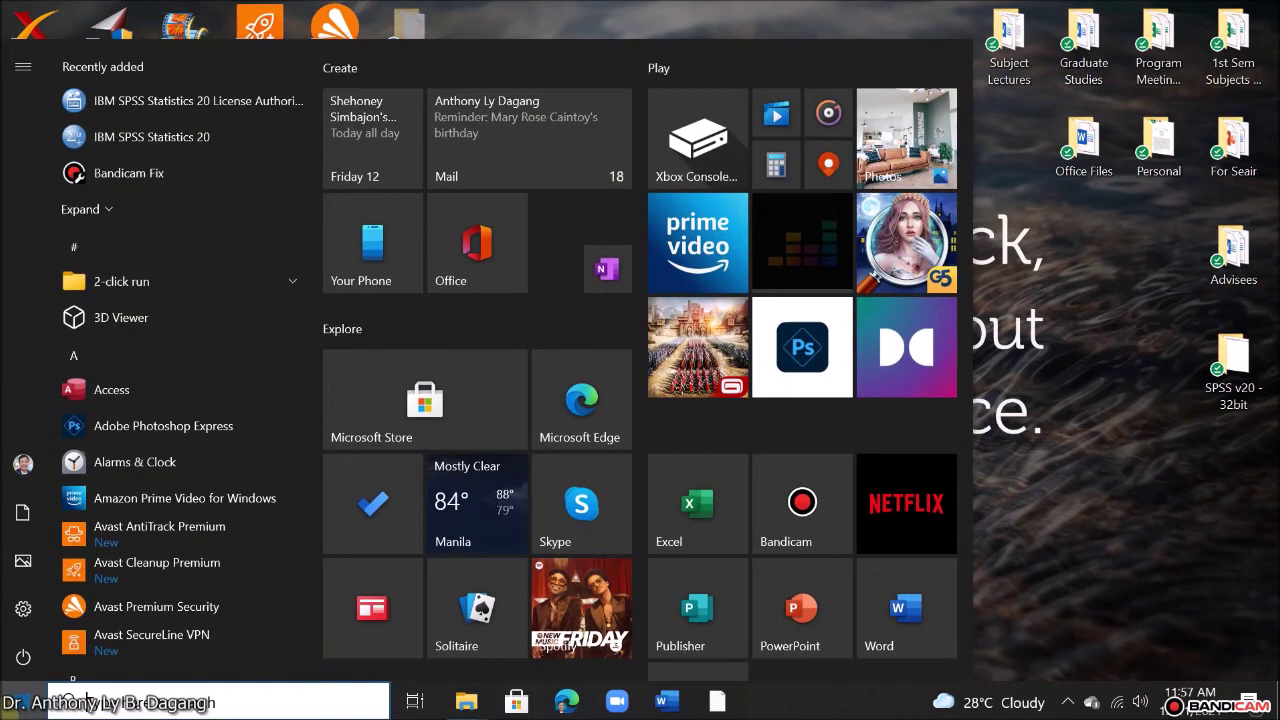
{"action": "scroll", "coordinate": [140, 590], "scroll_direction": "down", "scroll_amount": 5}
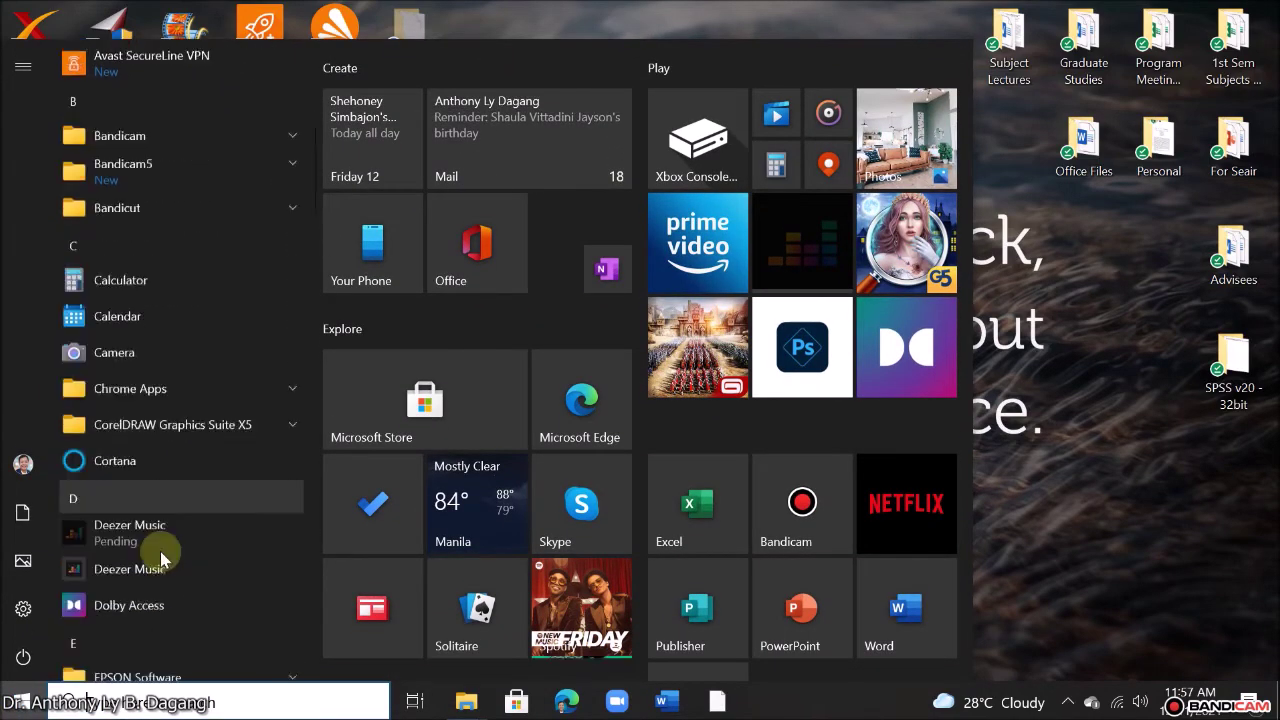
{"action": "scroll", "coordinate": [166, 550], "scroll_direction": "down", "scroll_amount": 10}
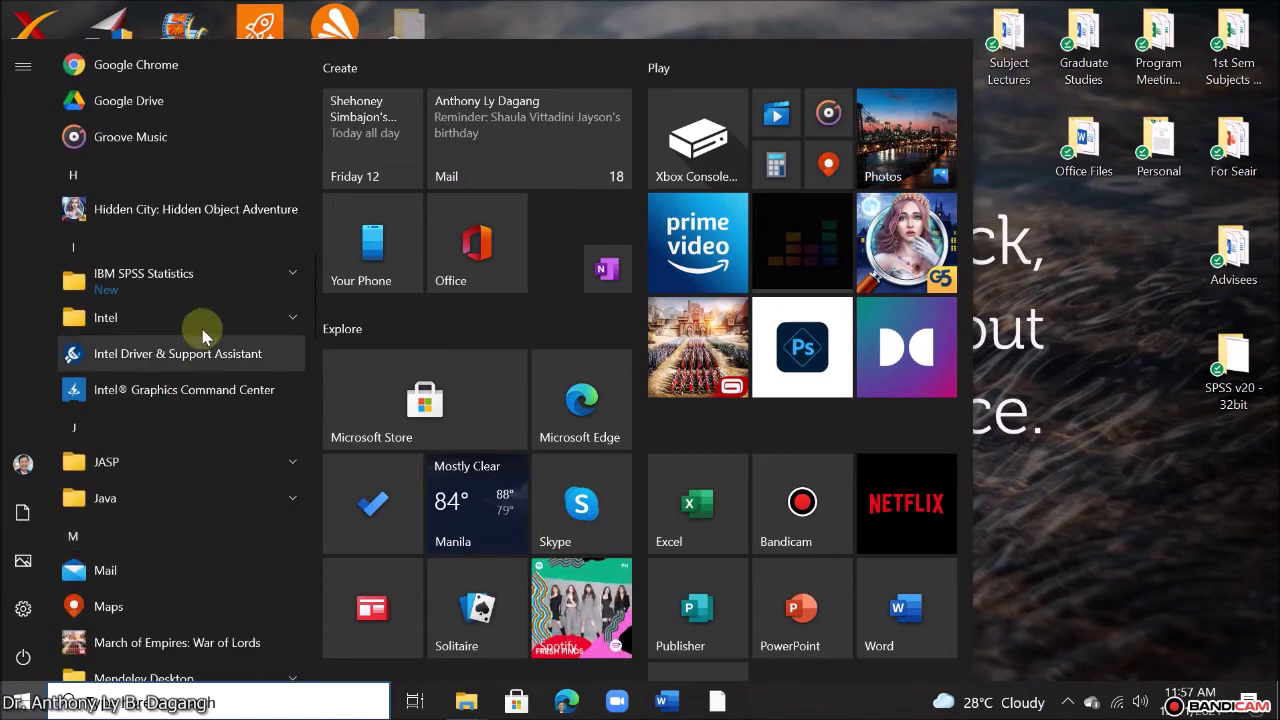
{"action": "left_click", "coordinate": [298, 280]}
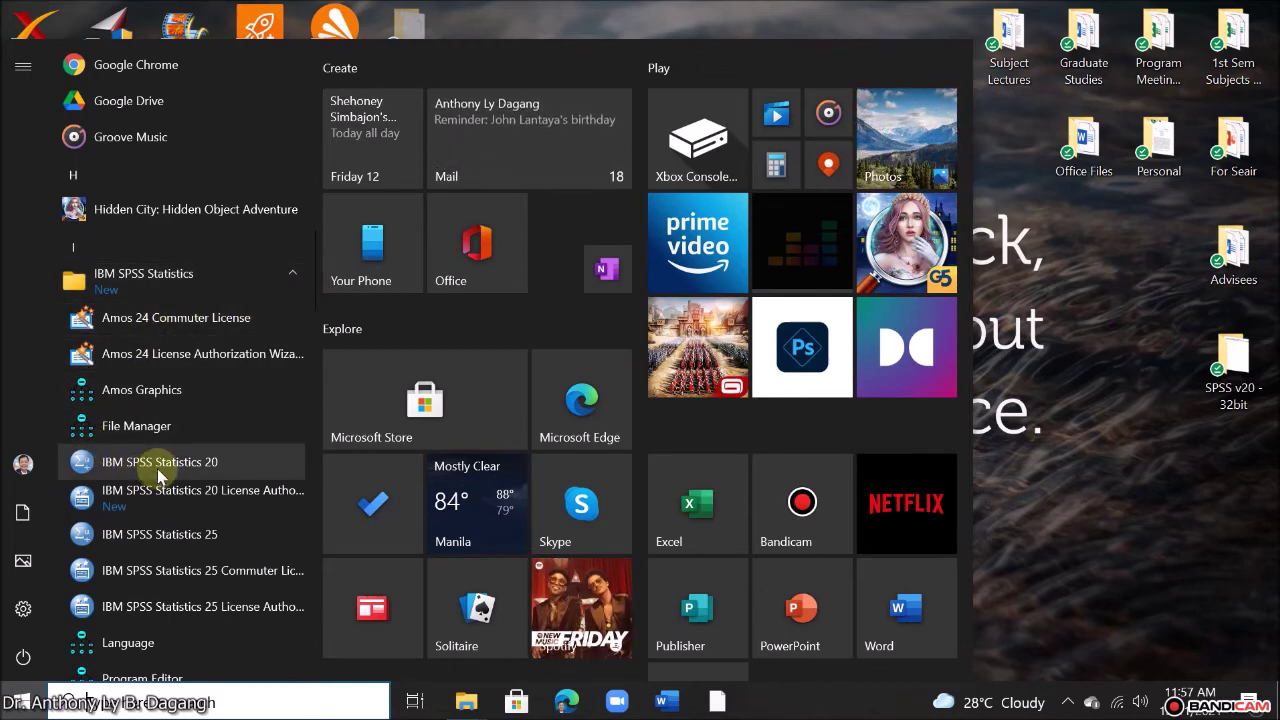
{"action": "left_click", "coordinate": [221, 463]}
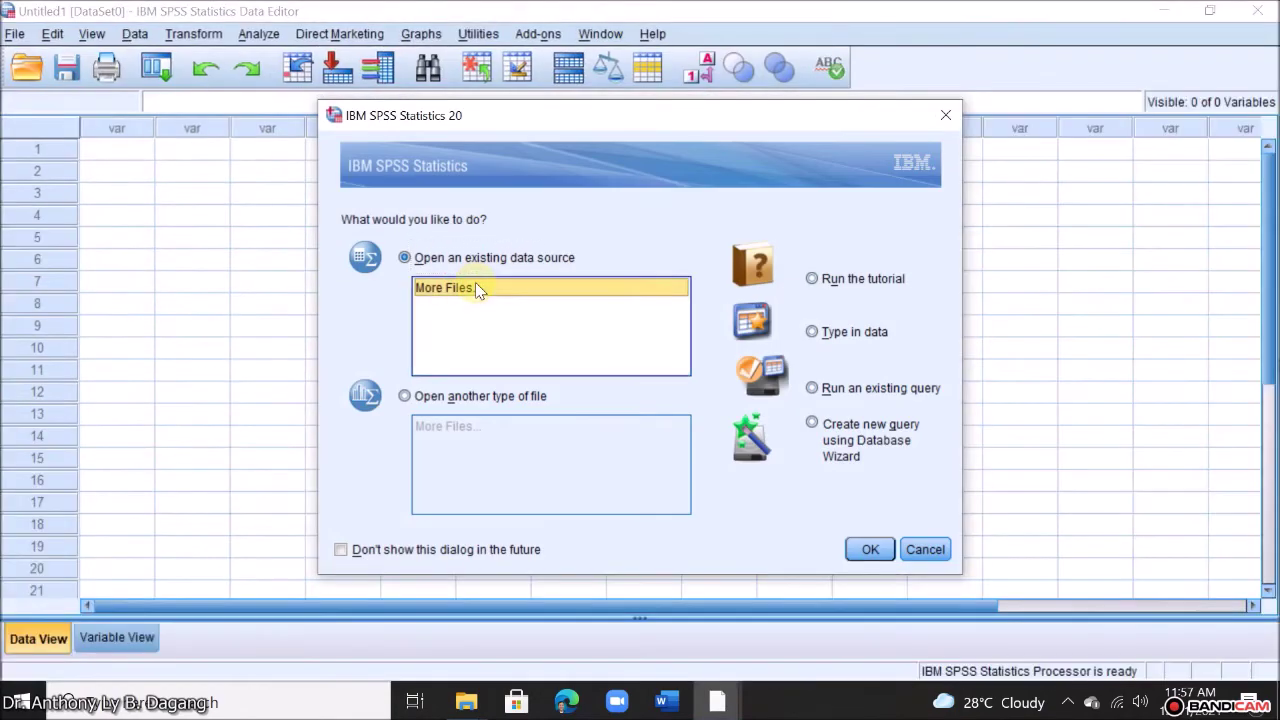
Close the startup dialog and cancel the Open Data dialog, leaving the empty Untitled1 Data Editor.
{"action": "left_click", "coordinate": [925, 549]}
{"action": "key", "text": "ctrl+o"}
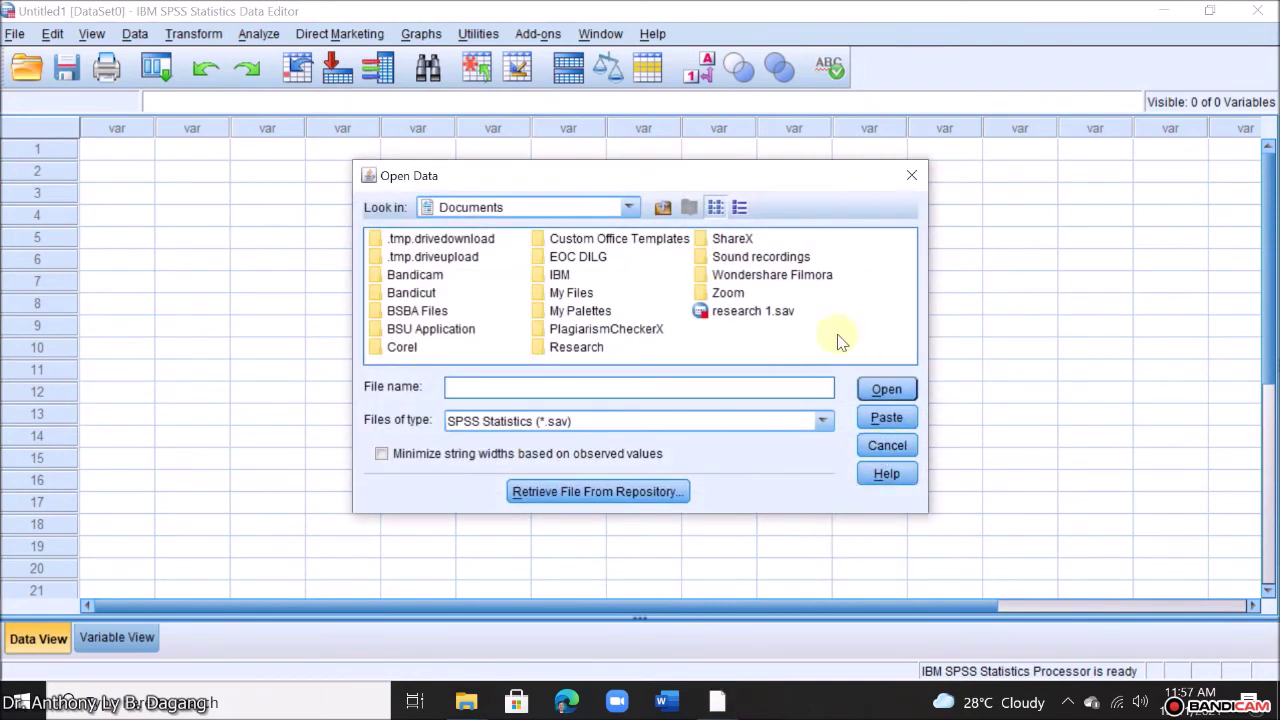
{"action": "left_click", "coordinate": [888, 452]}
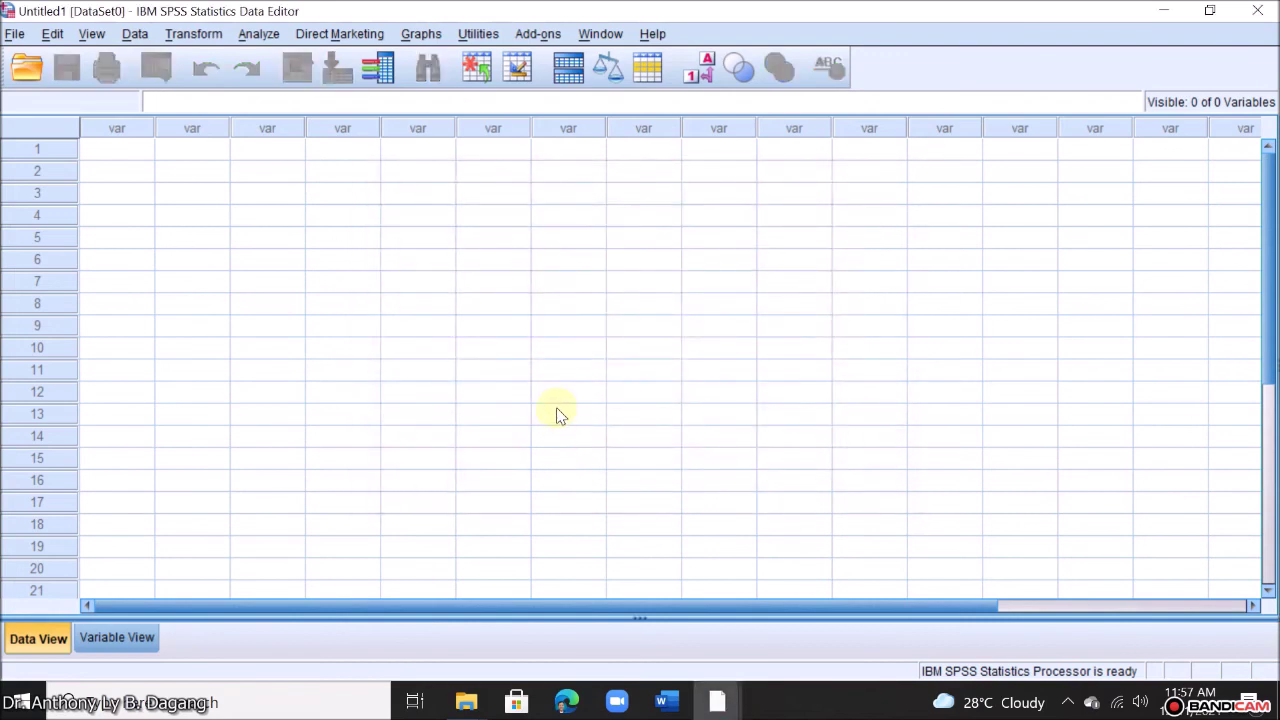